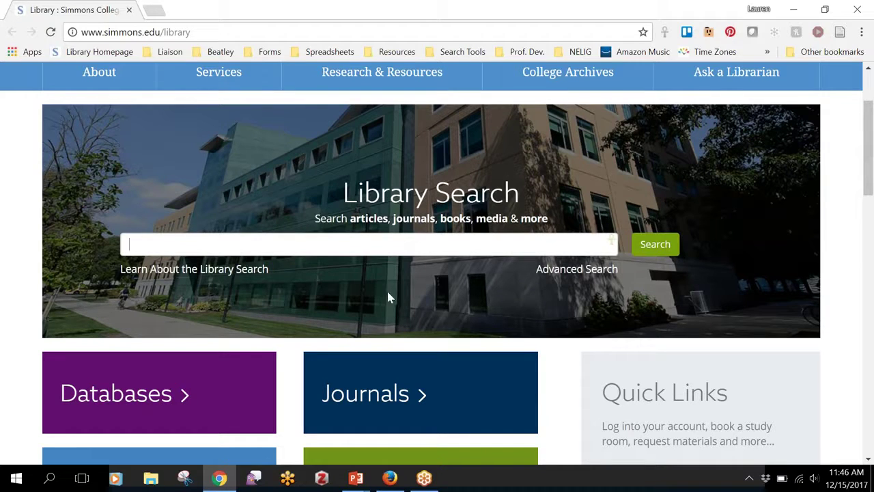
Open the library's A-Z database list and filter it to the Health Sciences subject.
scroll(387, 289, down, 1)
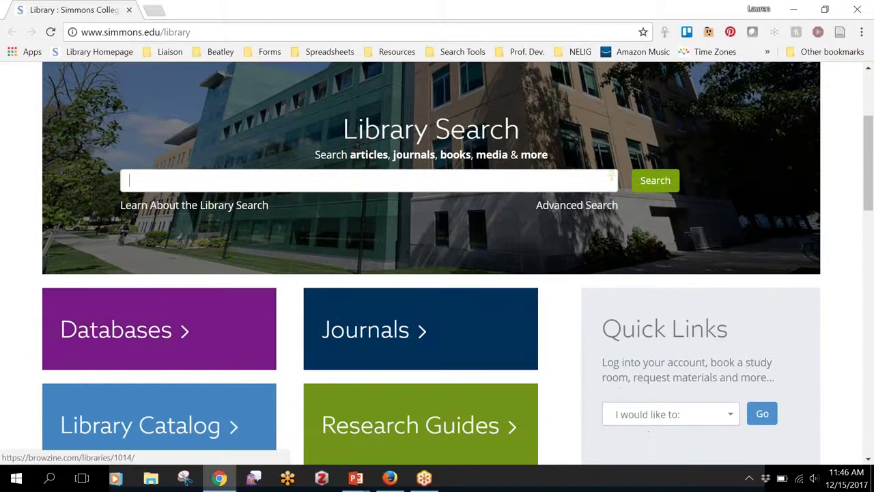
click(145, 343)
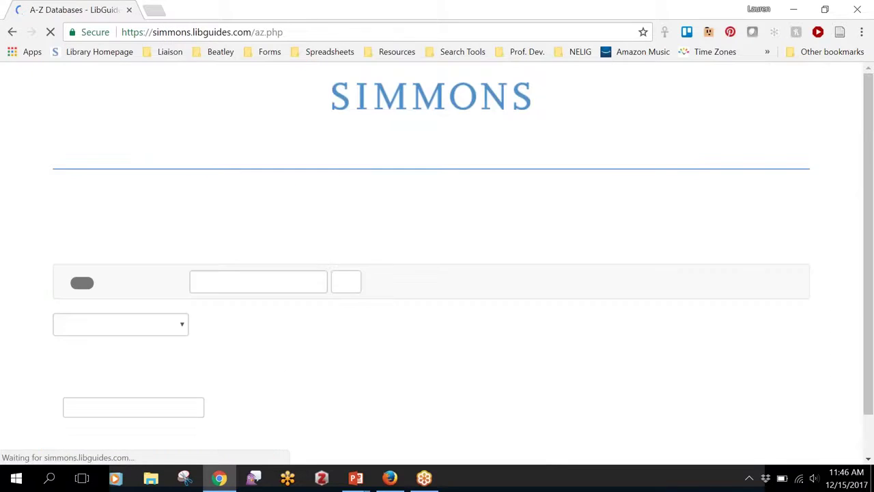
click(154, 325)
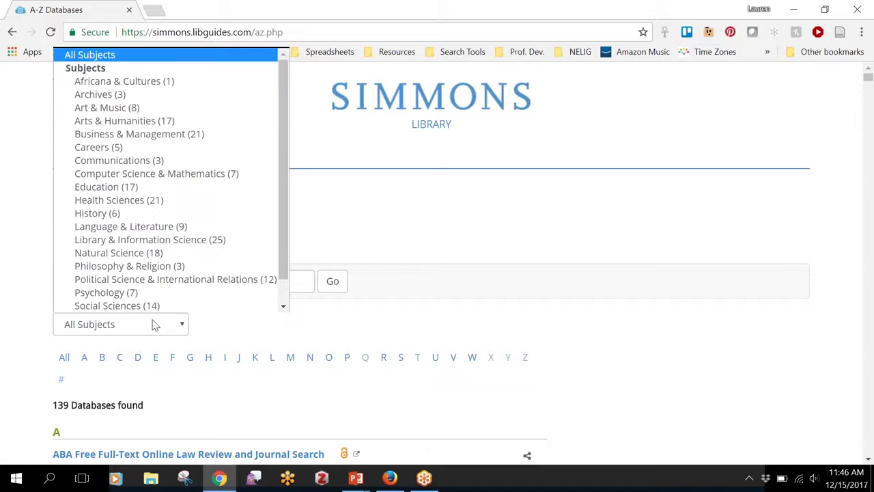
click(134, 202)
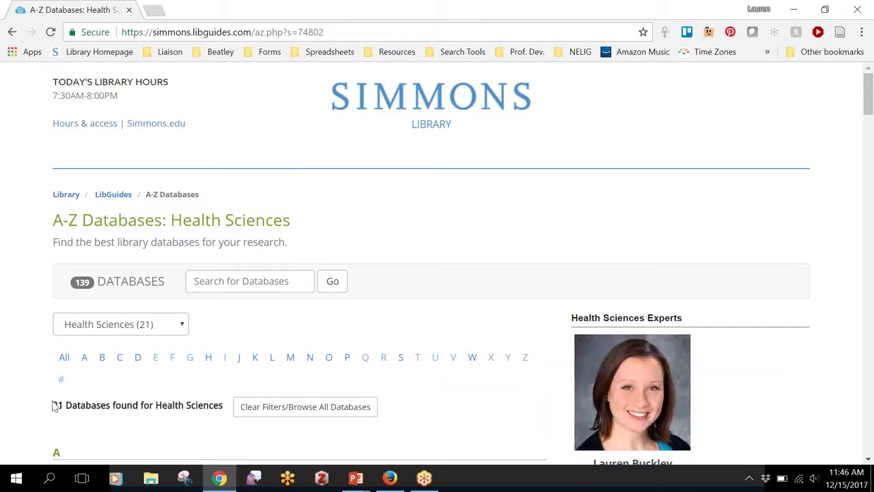
Open CINAHL Complete from the Health Sciences databases and log in with the library username and password.
scroll(55, 406, down, 1)
scroll(52, 405, down, 3)
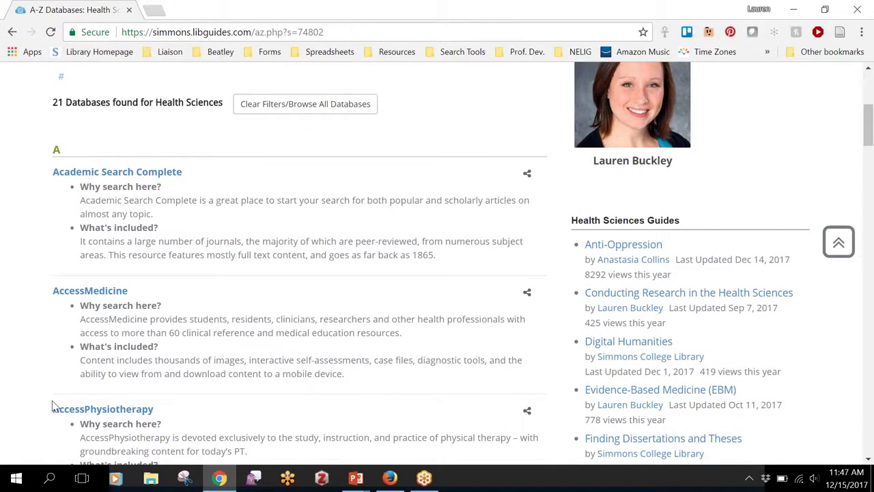
scroll(28, 405, down, 4)
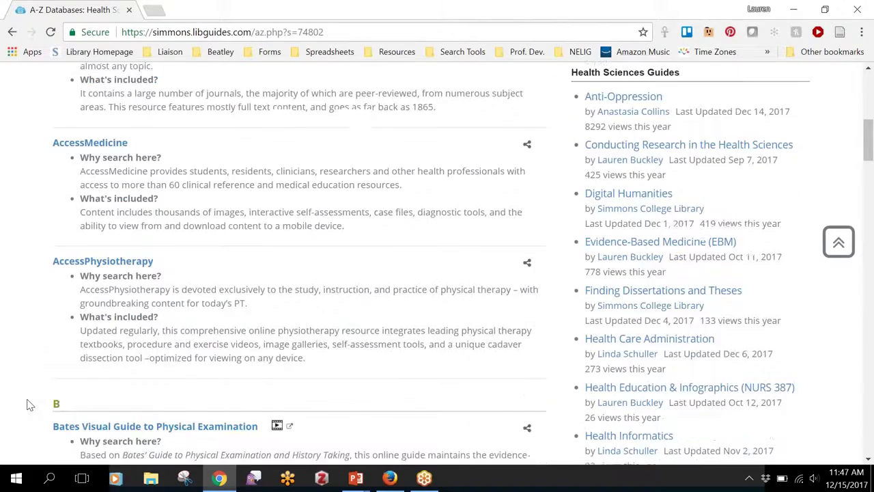
scroll(27, 404, down, 6)
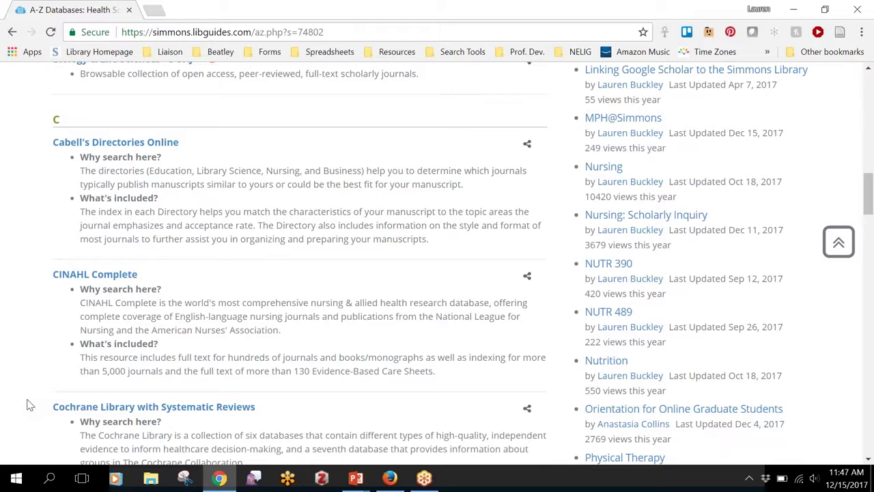
click(90, 277)
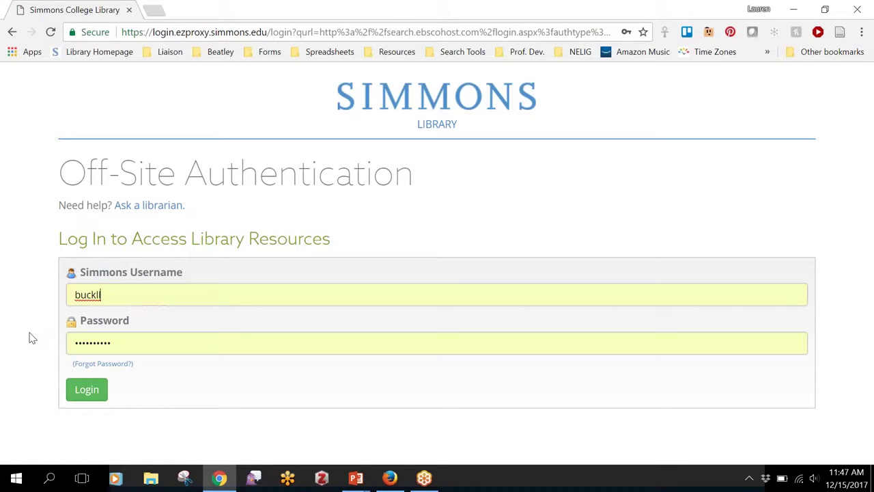
click(87, 392)
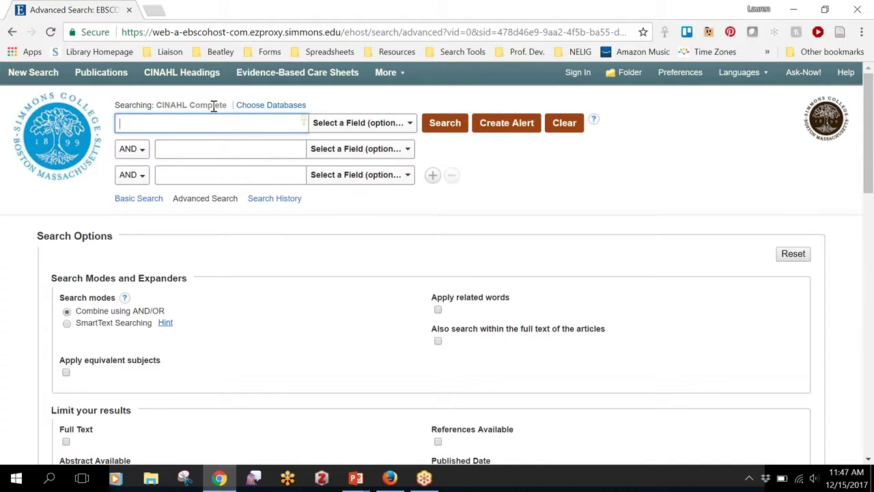
Add MEDLINE and Academic Search Complete to the databases searched alongside CINAHL Complete.
click(266, 107)
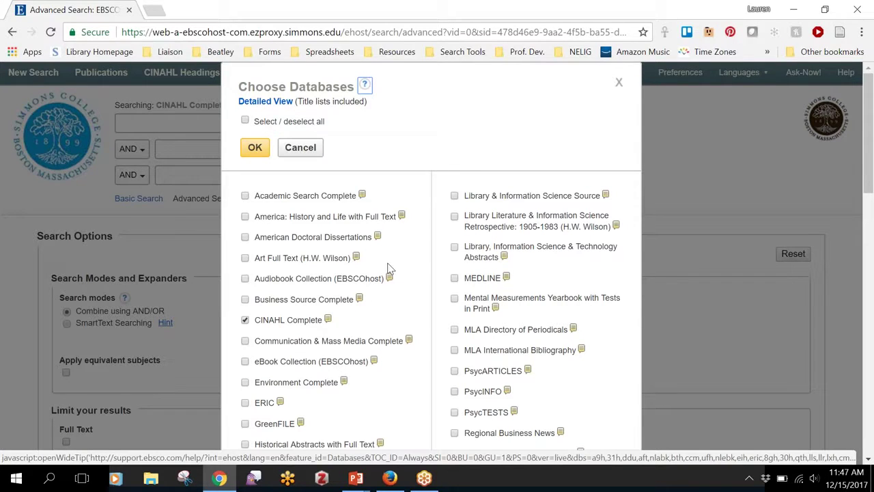
scroll(445, 289, down, 1)
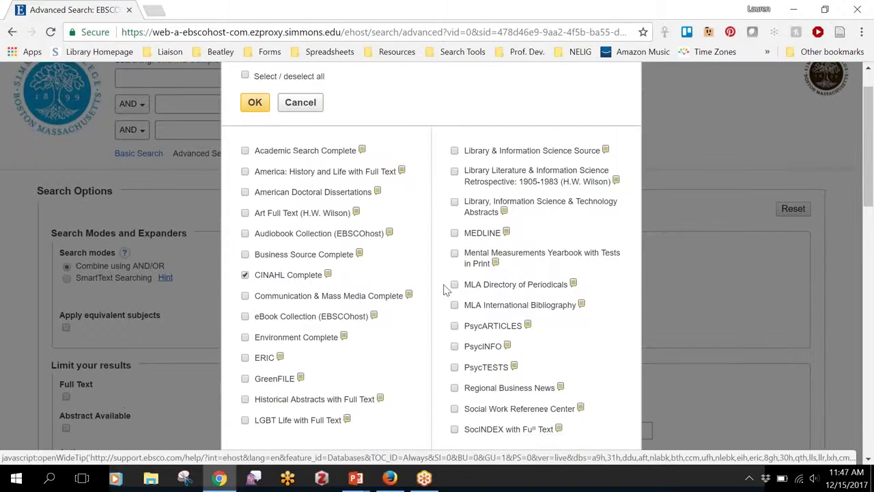
scroll(445, 289, down, 1)
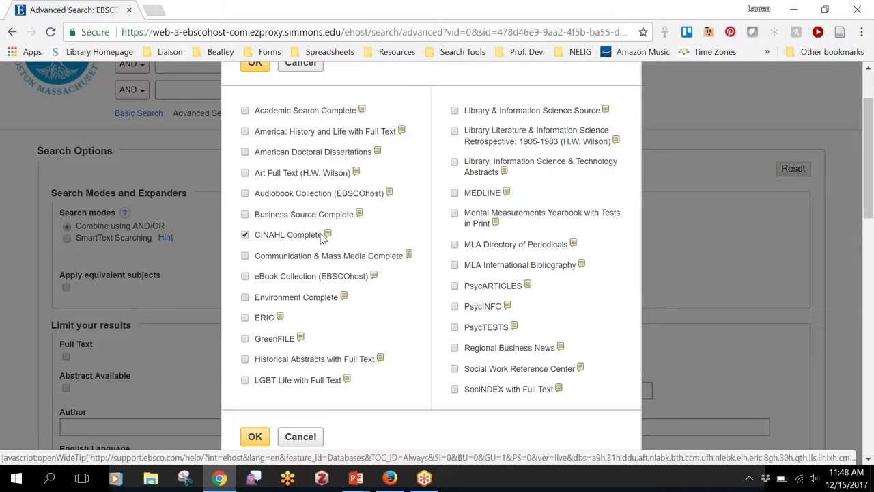
click(455, 194)
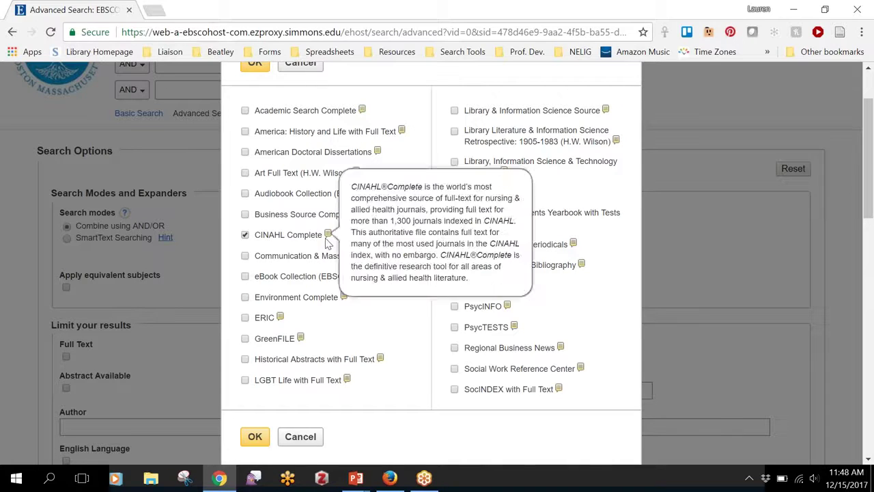
click(246, 111)
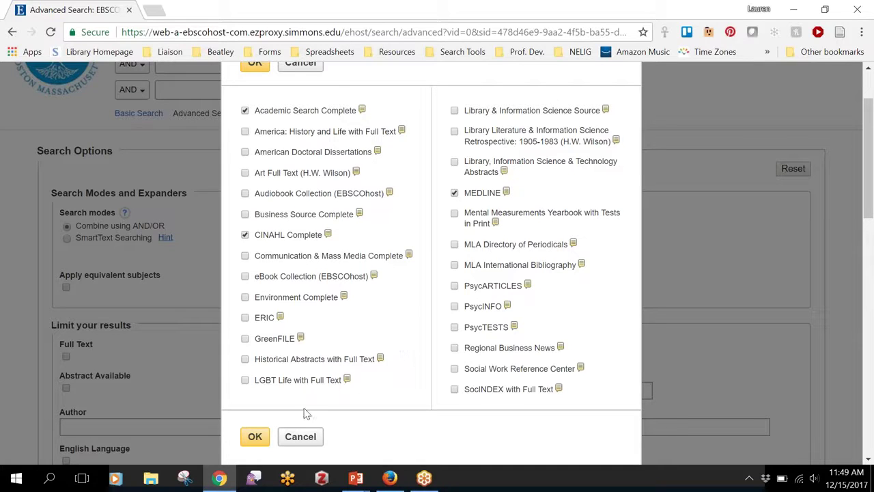
click(252, 440)
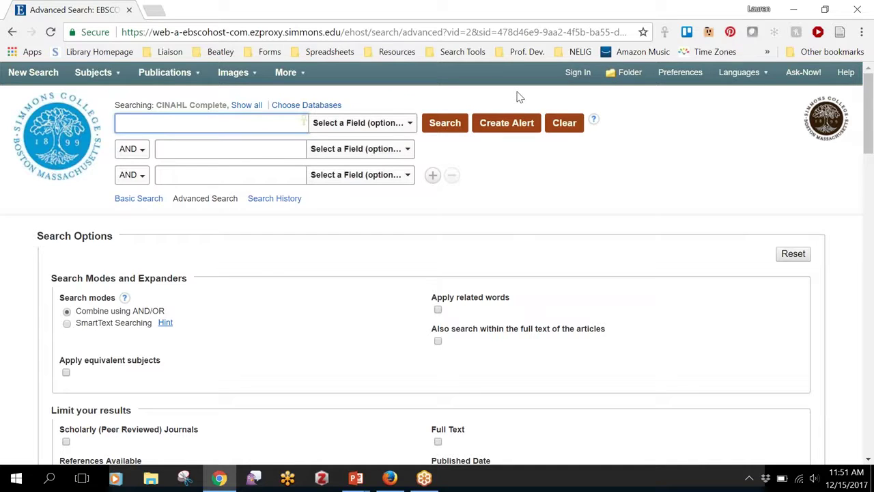
Enter the suggested phrase "heart disease or cardiovascular disease" as the first search term.
text(heart dis)
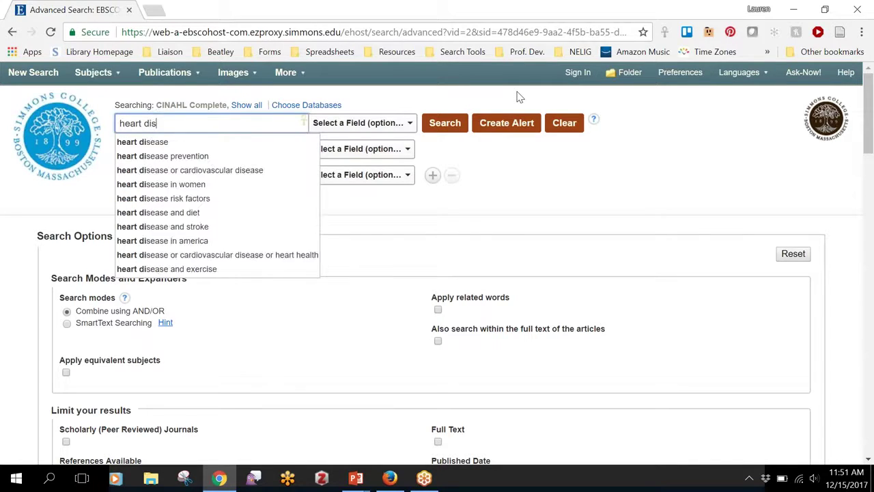
text(ease)
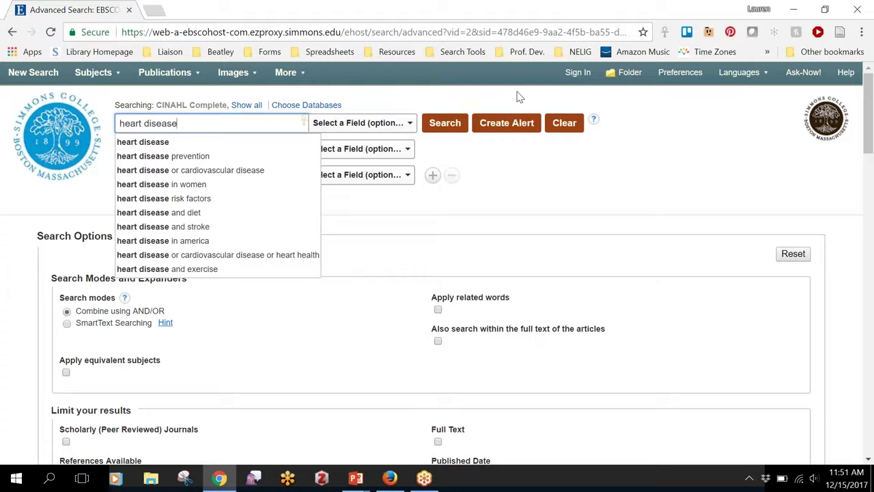
text( or)
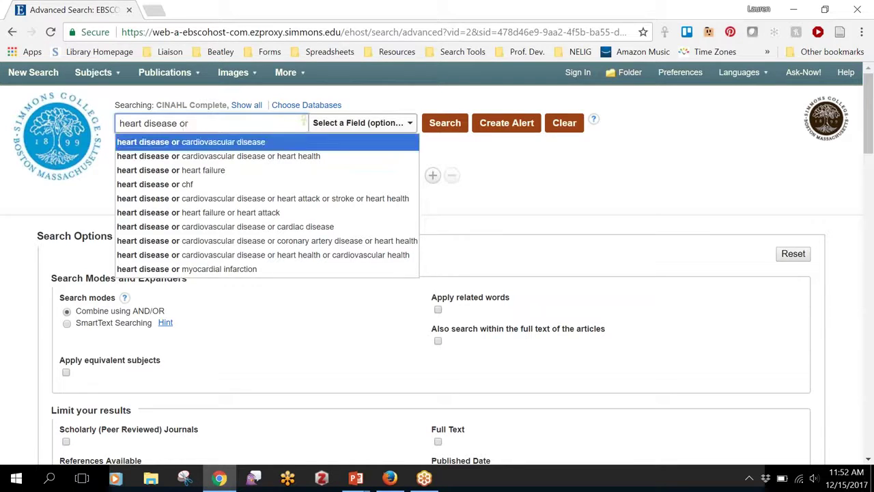
key(Return)
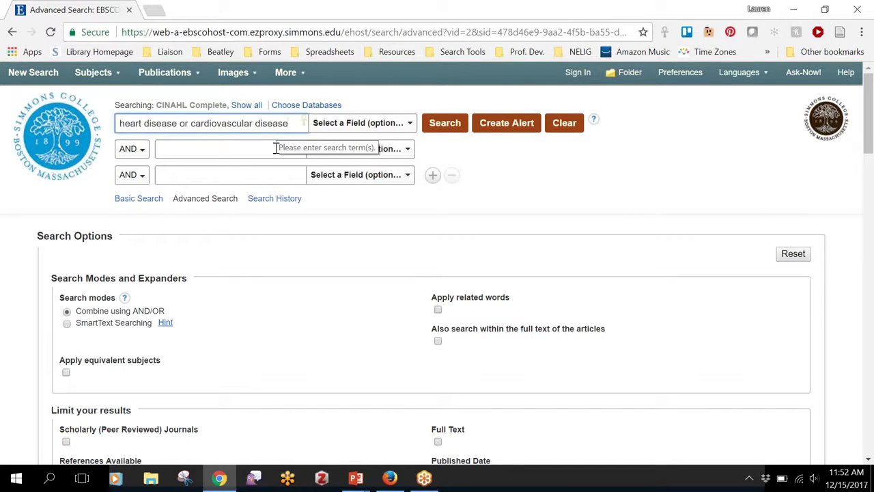
Add "exercise or physical activity or fitness" as the second search term, combined with AND, and run the search.
click(223, 149)
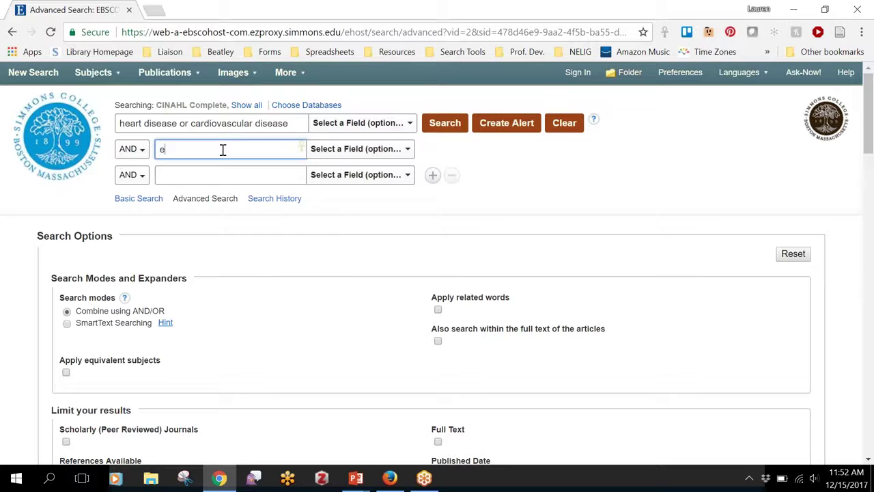
text(exercise)
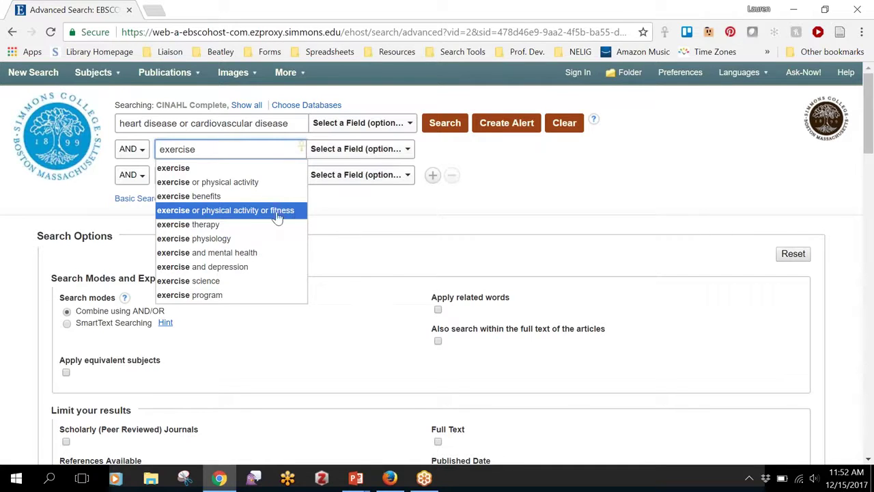
click(226, 212)
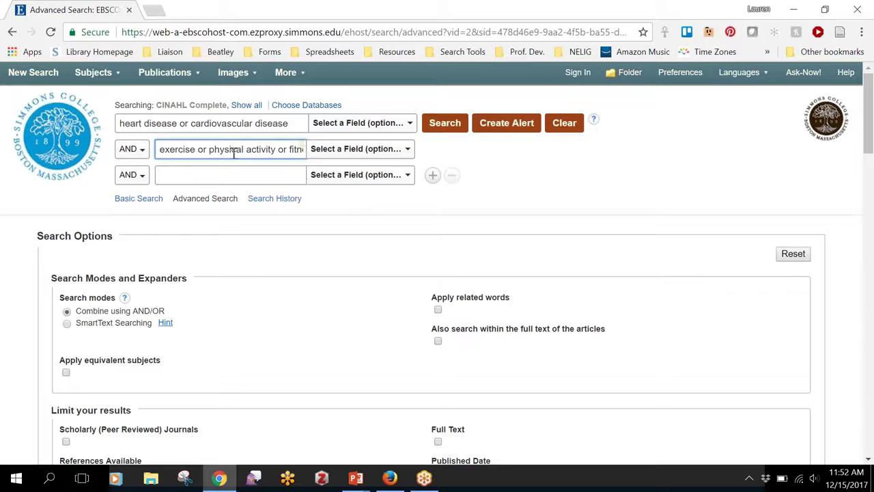
click(447, 123)
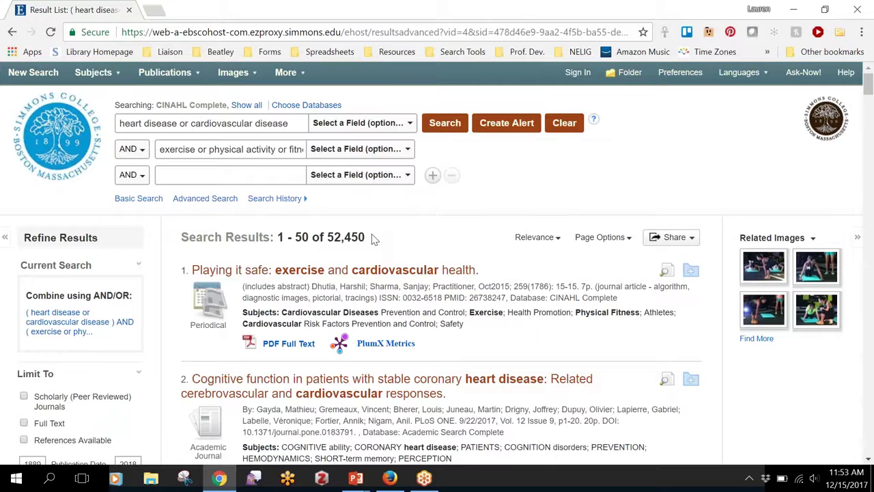
Narrow the search with "women or female" as the third term, combined with AND, and run it again.
scroll(373, 238, down, 3)
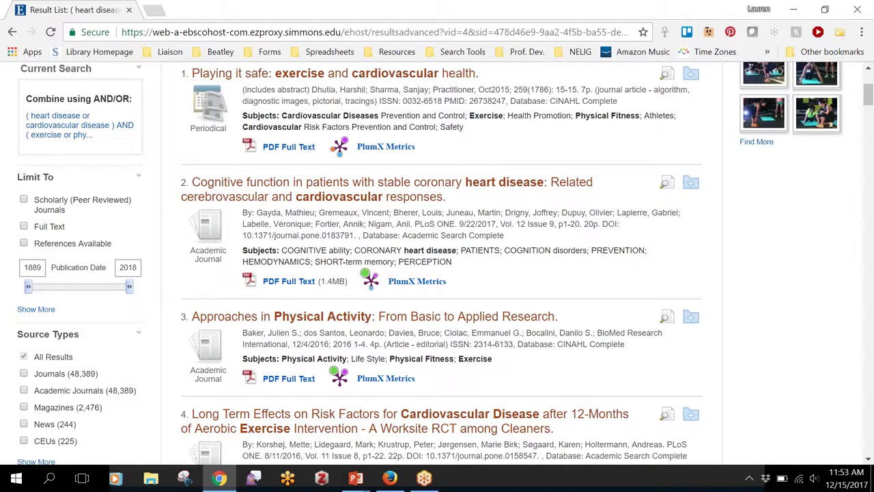
scroll(437, 260, down, 3)
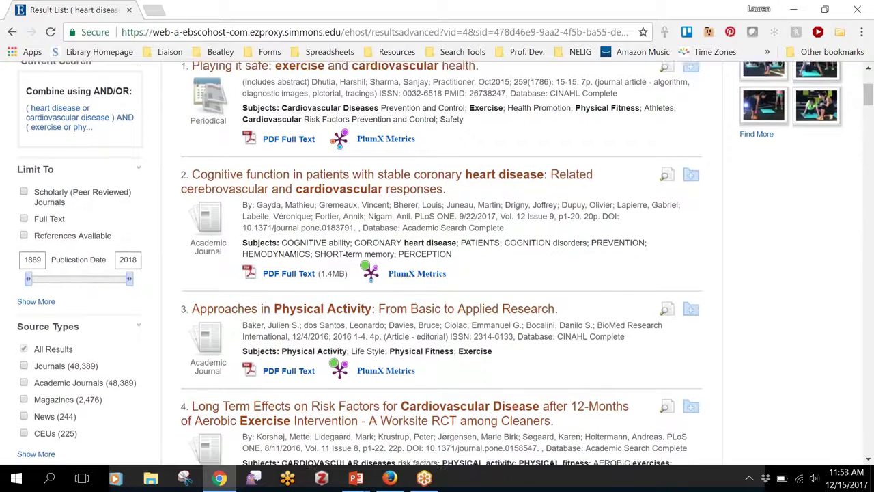
scroll(289, 137, down, 1)
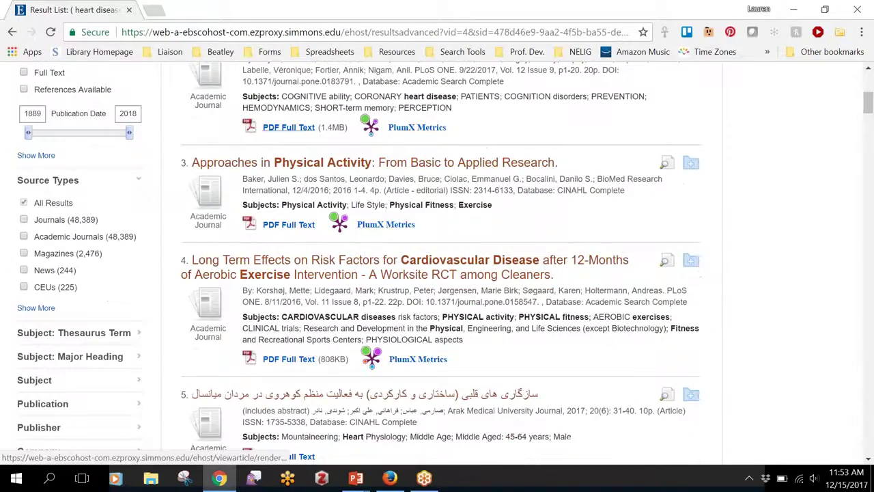
scroll(288, 137, up, 5)
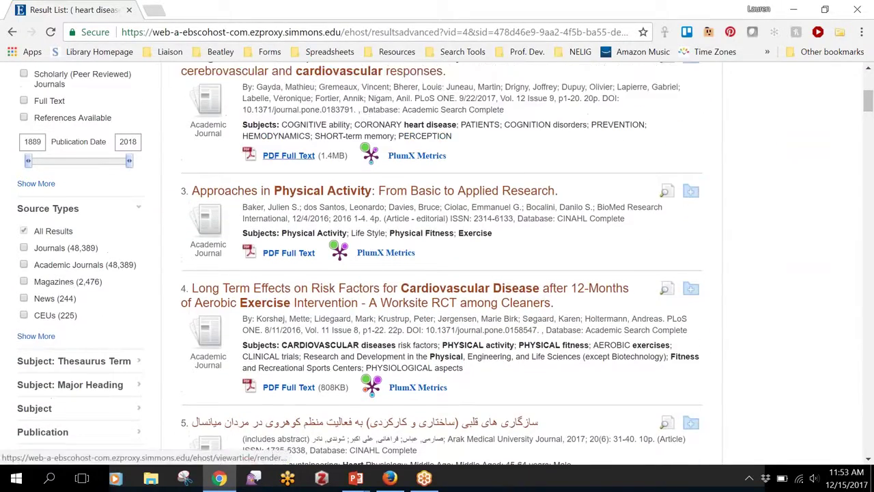
scroll(437, 260, up, 3)
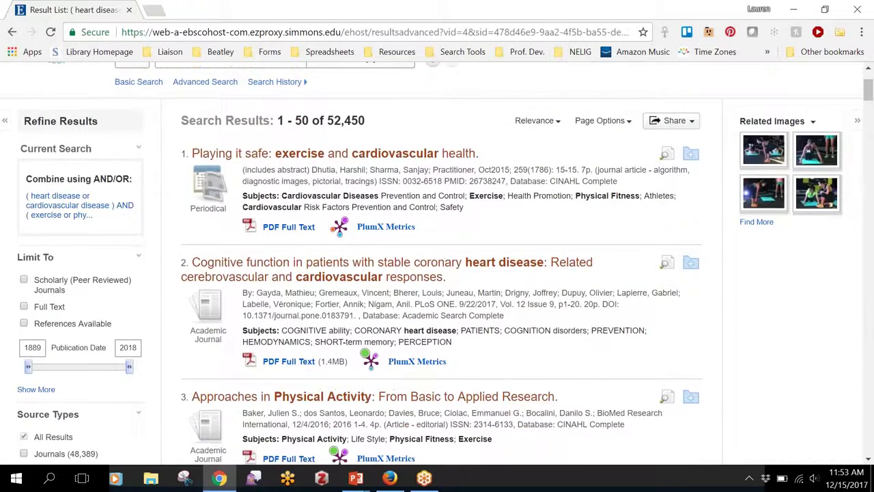
click(245, 177)
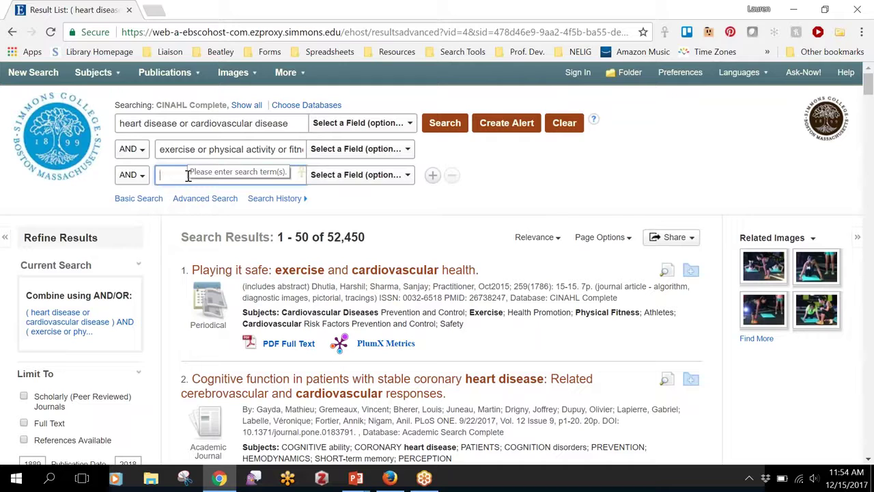
text(wom)
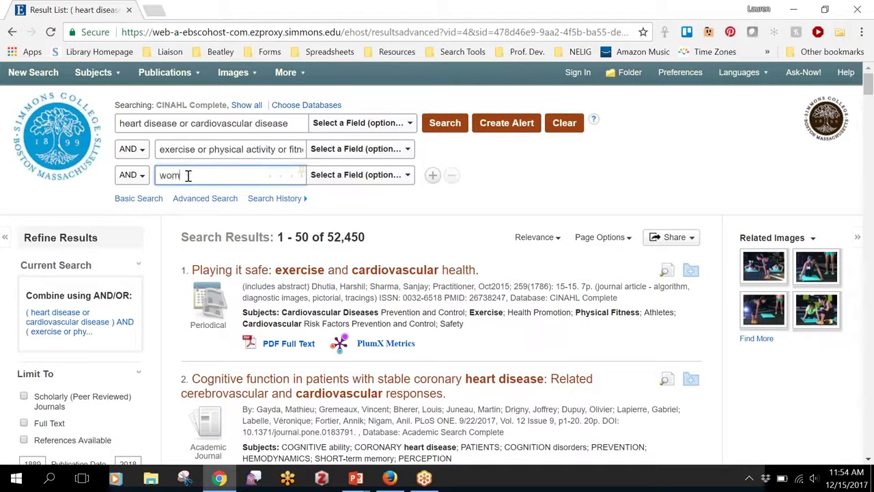
text(en or)
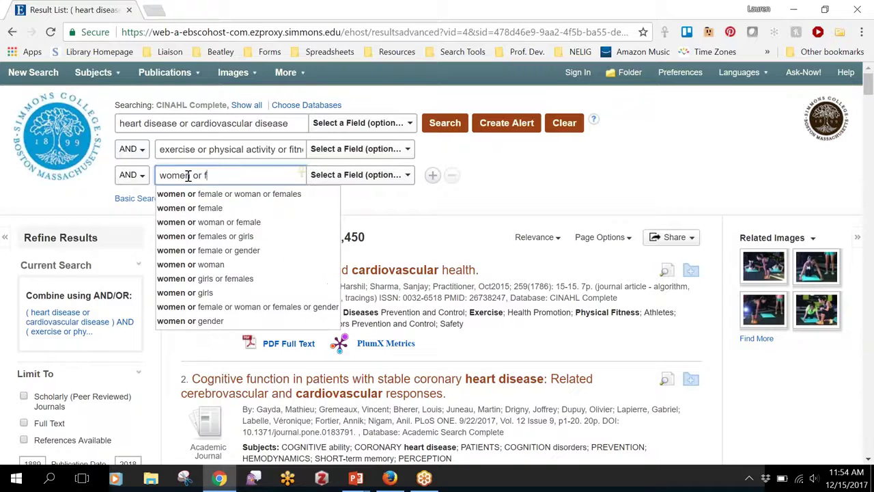
text( female)
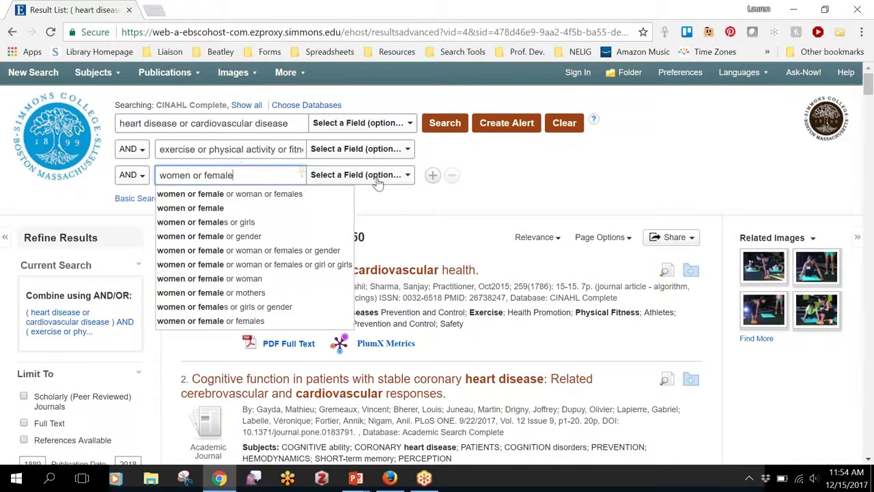
click(364, 195)
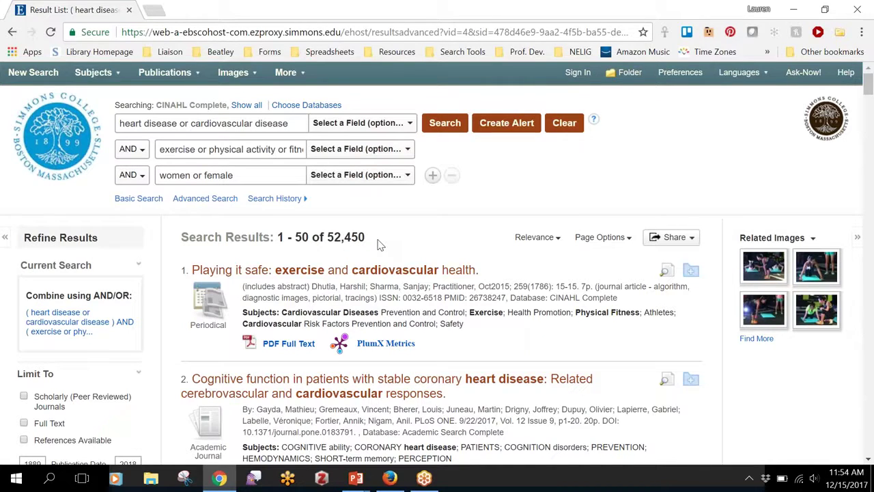
click(444, 124)
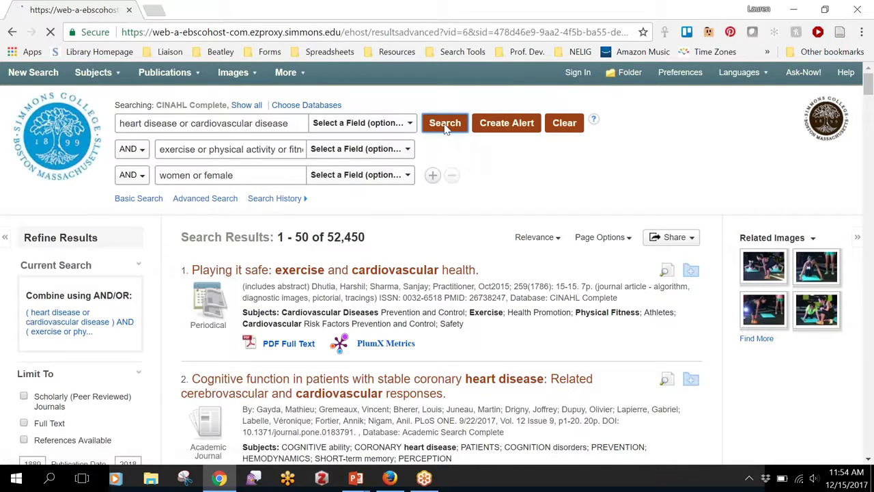
click(447, 128)
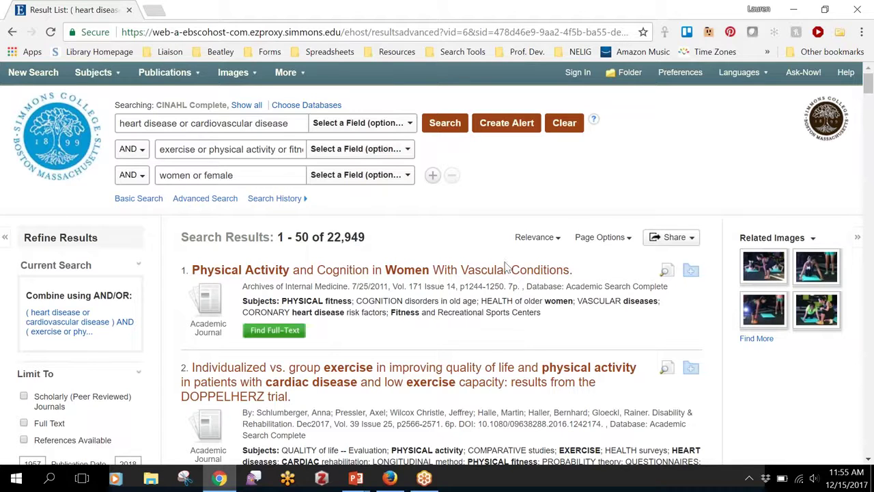
Review the results for the three-term search, checking article titles, subject terms, full-text options and the available database filters.
scroll(505, 266, down, 2)
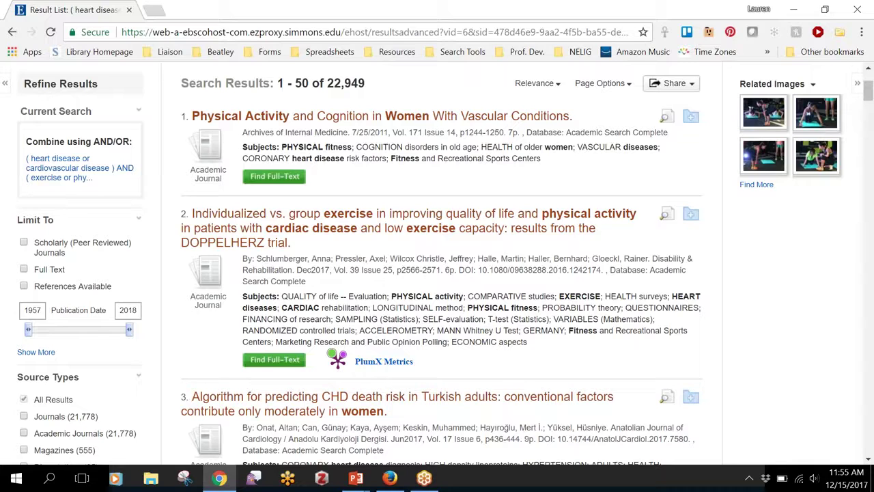
scroll(582, 331, down, 3)
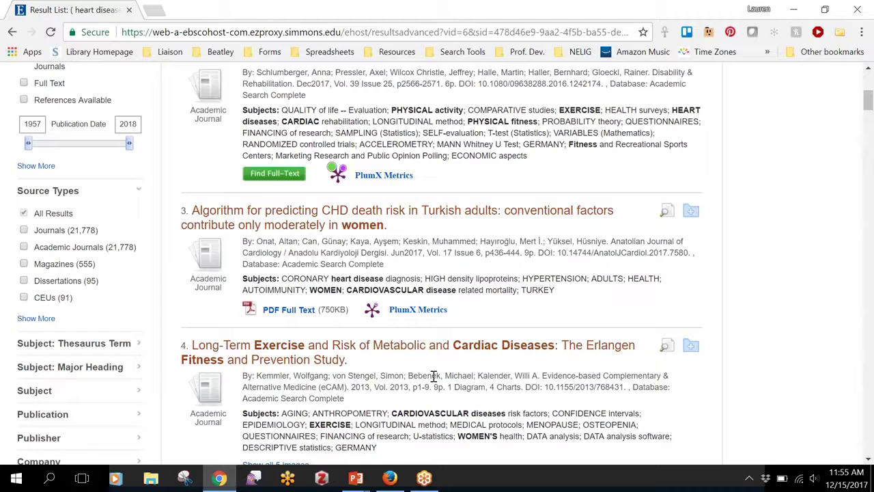
scroll(433, 375, down, 4)
scroll(471, 98, down, 1)
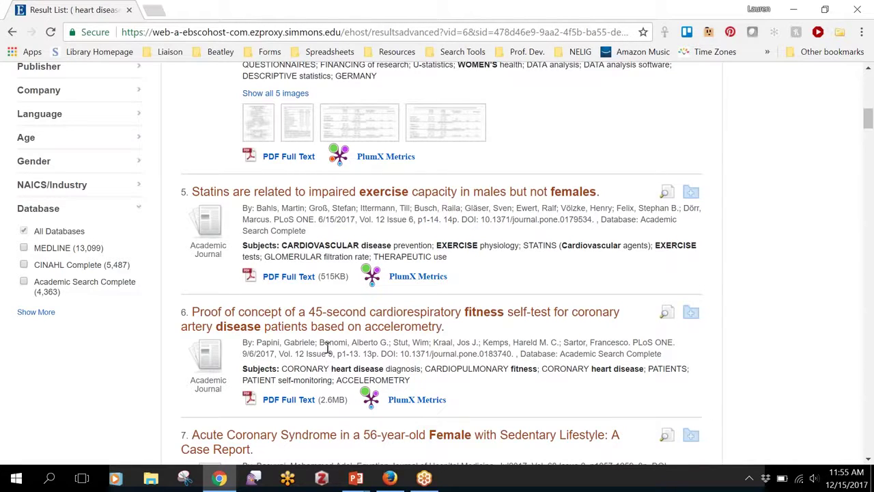
scroll(323, 352, down, 3)
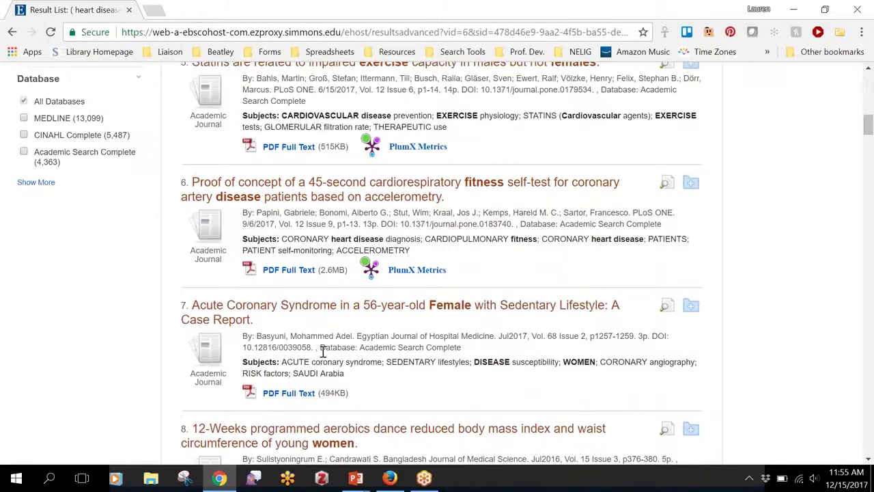
scroll(323, 352, down, 1)
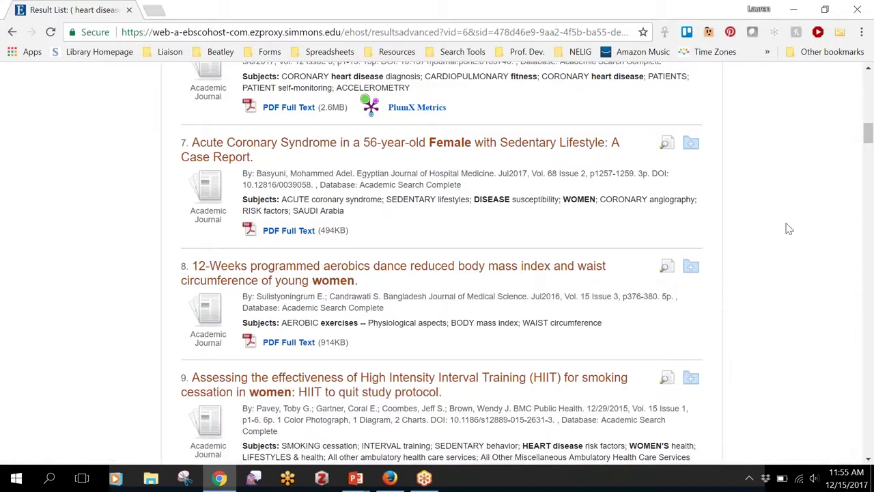
scroll(786, 226, up, 8)
scroll(786, 229, up, 6)
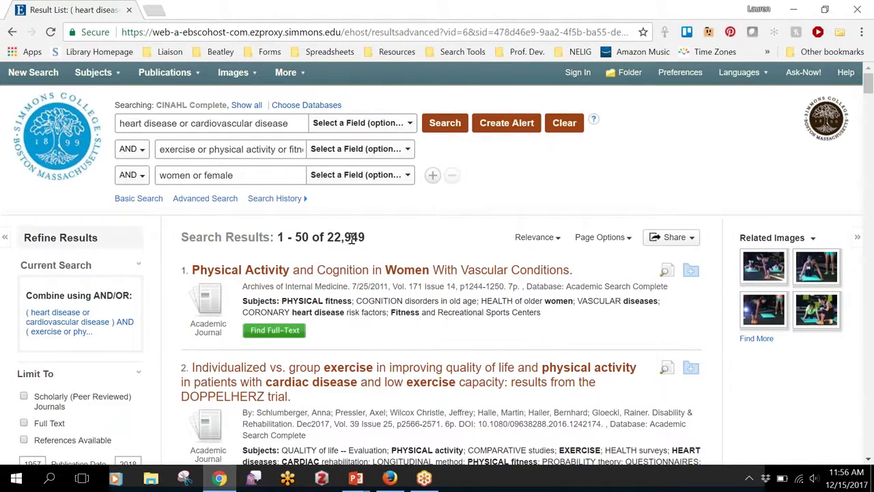
Add the suggested phrase "bmi or body mass index" as a fourth term, combined with AND, and run the search.
click(433, 174)
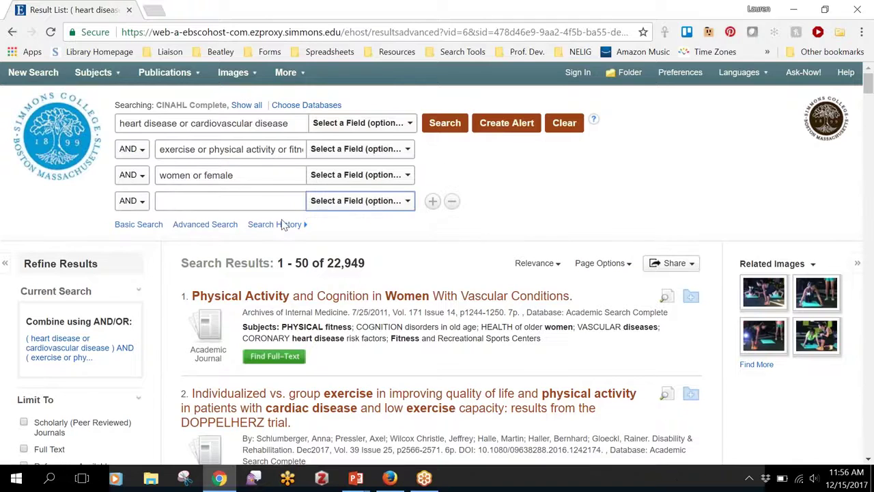
click(235, 200)
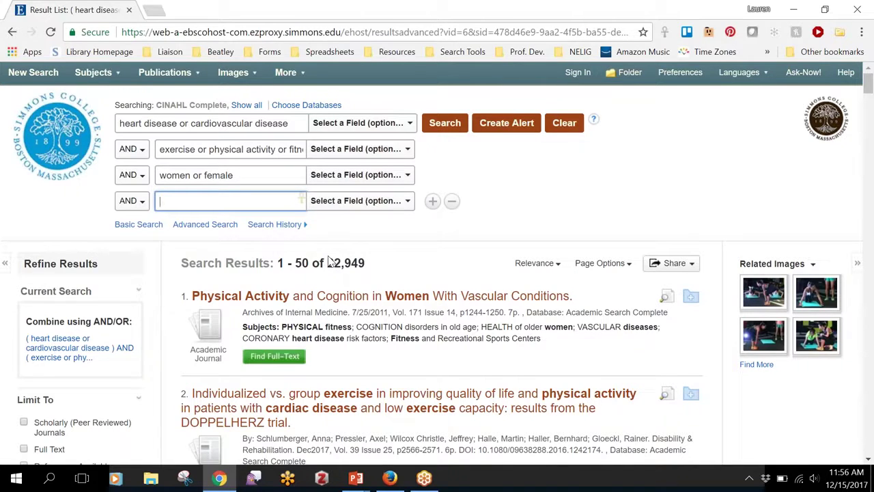
text(bmi or)
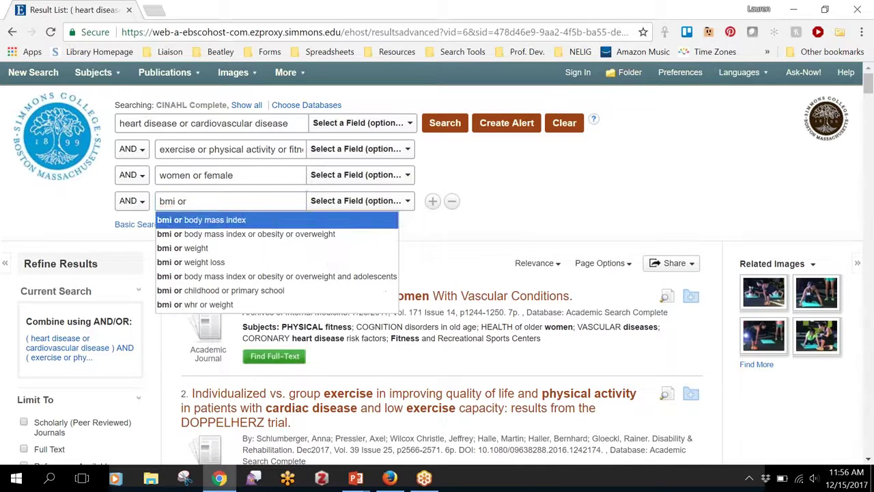
click(271, 222)
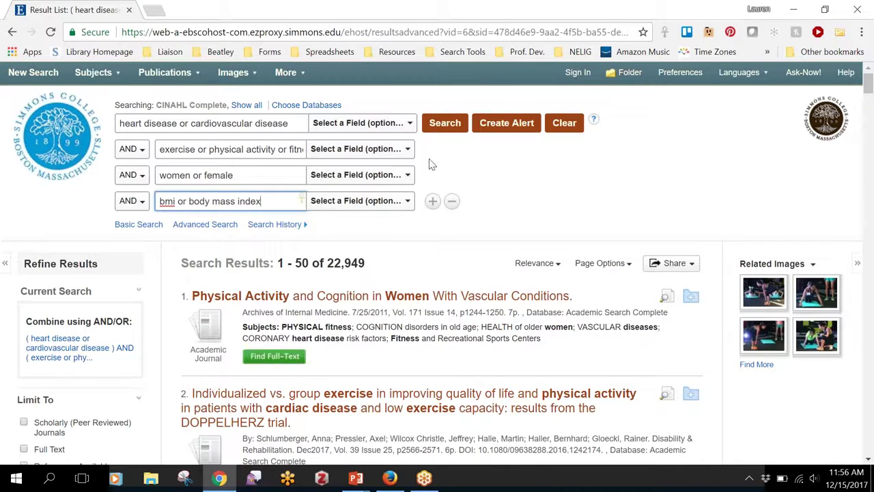
click(441, 127)
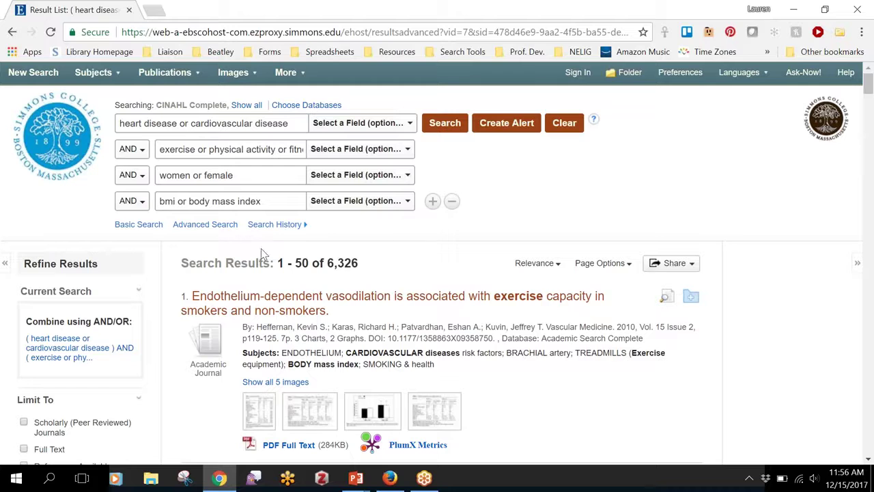
Limit the results to publication dates from 2012 onward.
scroll(163, 339, down, 3)
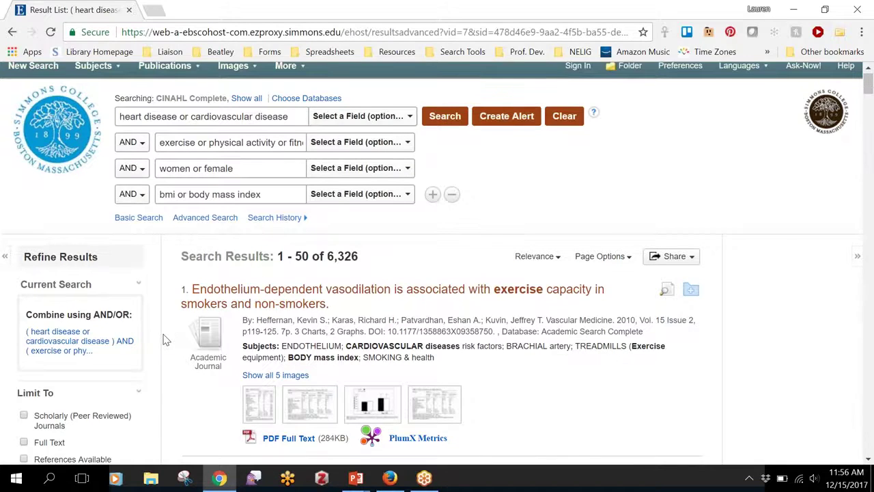
scroll(164, 340, down, 2)
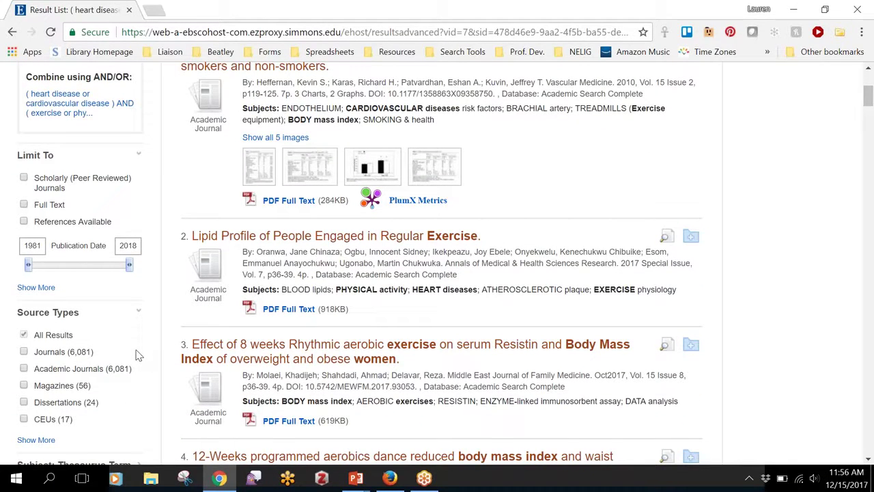
double_click(43, 245)
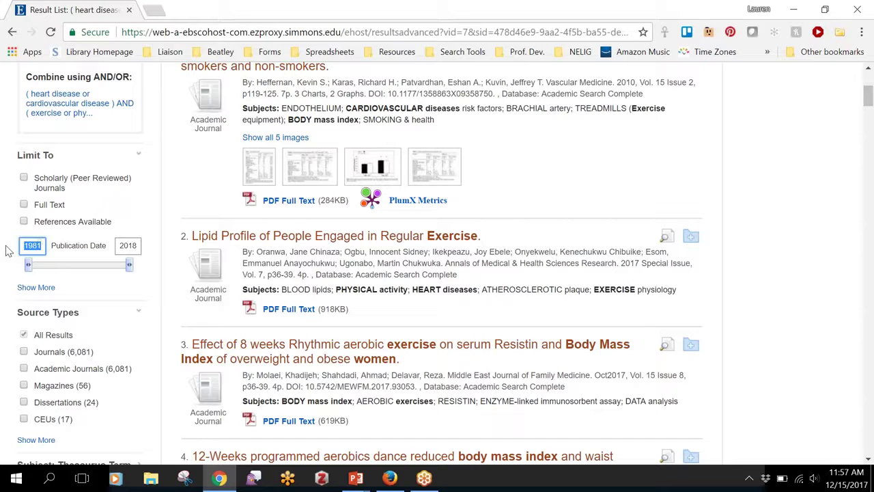
text(2012)
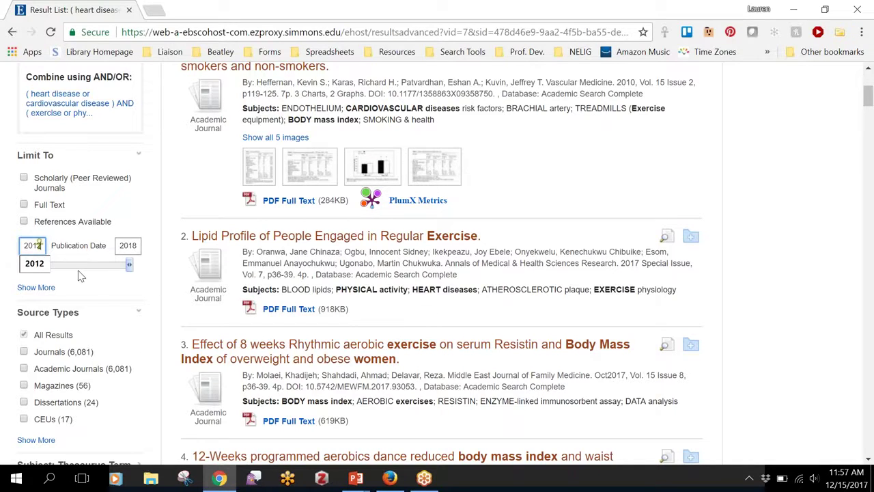
key(Return)
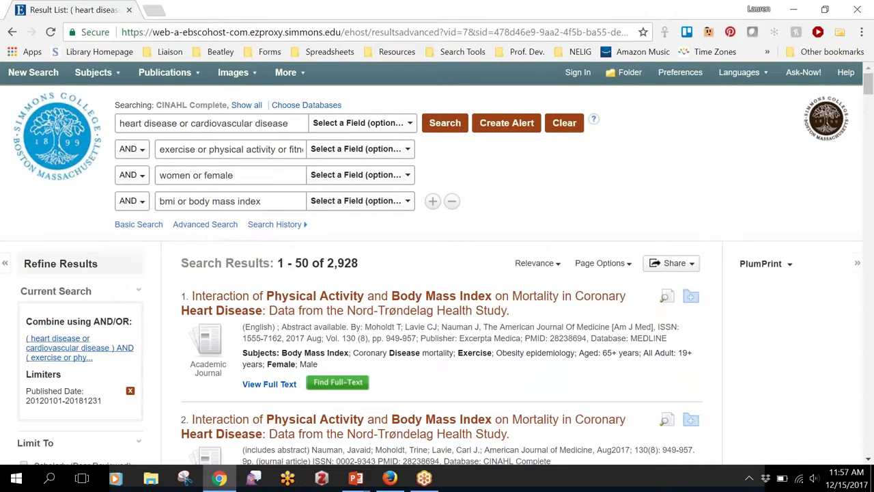
Limit the results to scholarly (peer reviewed) journals.
scroll(106, 285, down, 1)
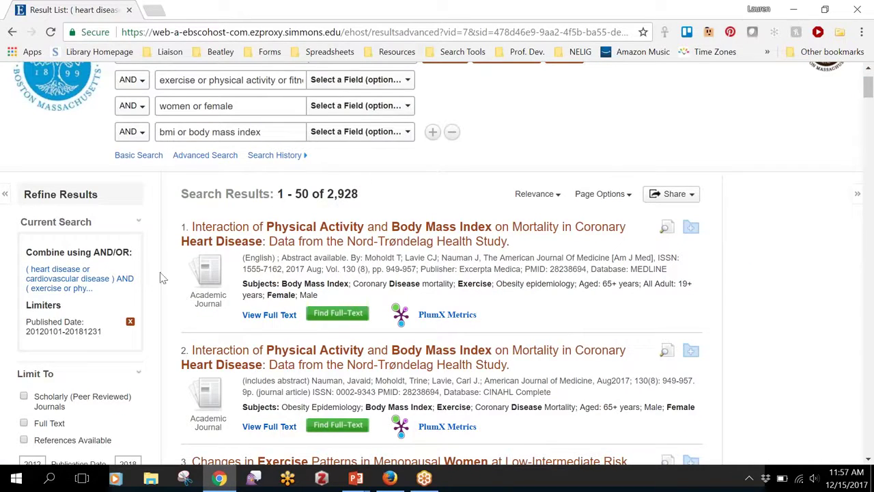
scroll(162, 277, down, 2)
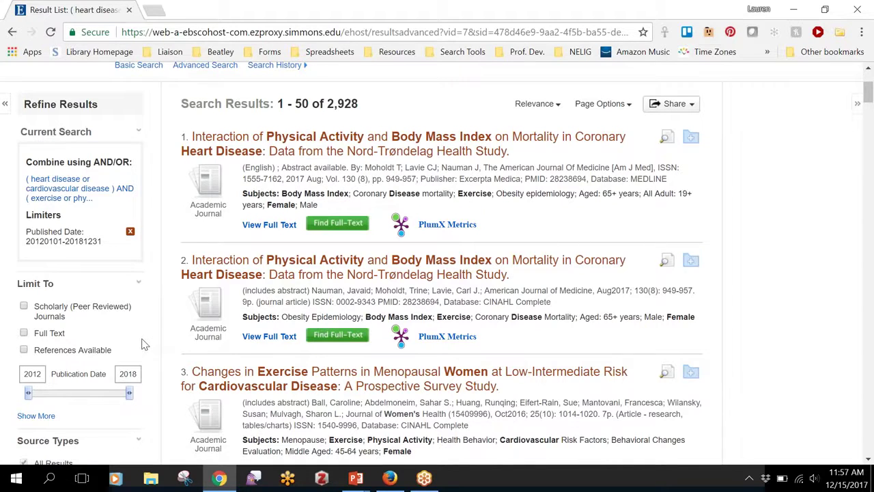
scroll(143, 345, down, 1)
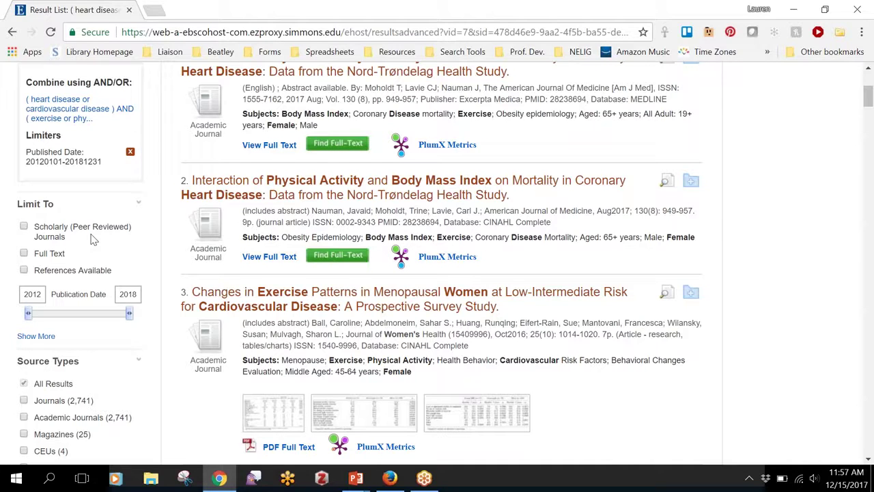
click(24, 226)
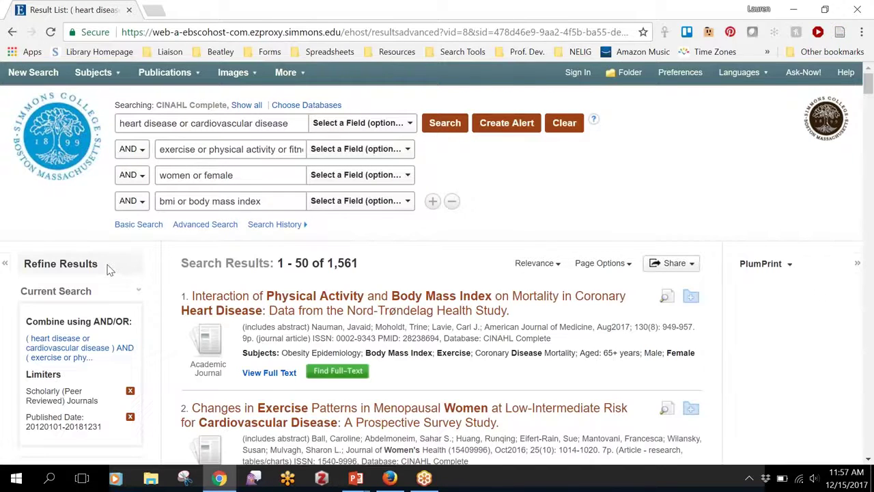
Restrict the source type to academic journals and the language to English.
scroll(109, 269, down, 5)
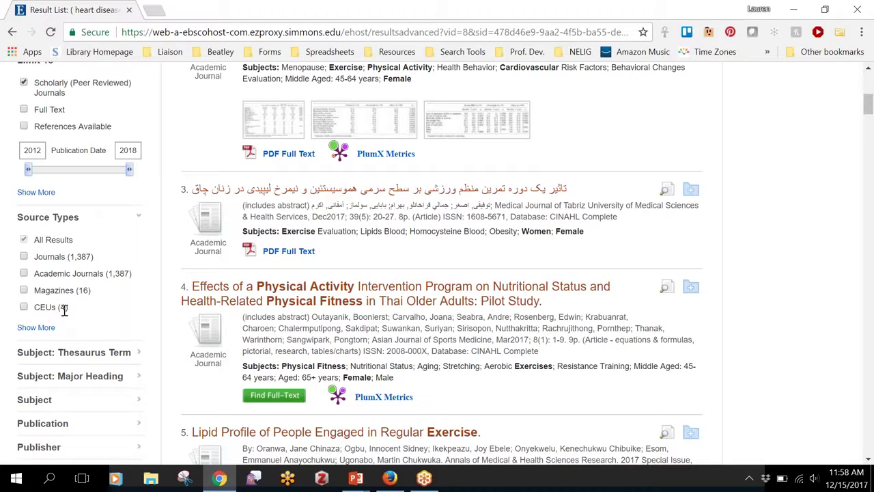
click(24, 274)
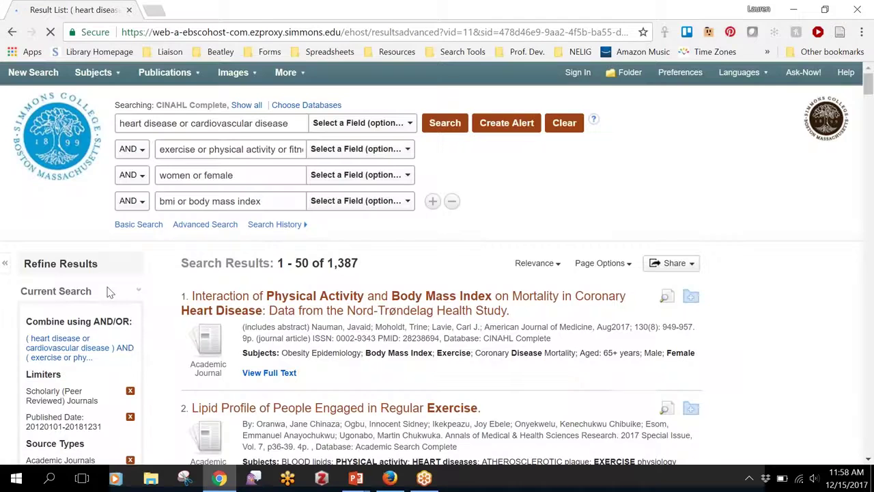
scroll(107, 292, down, 6)
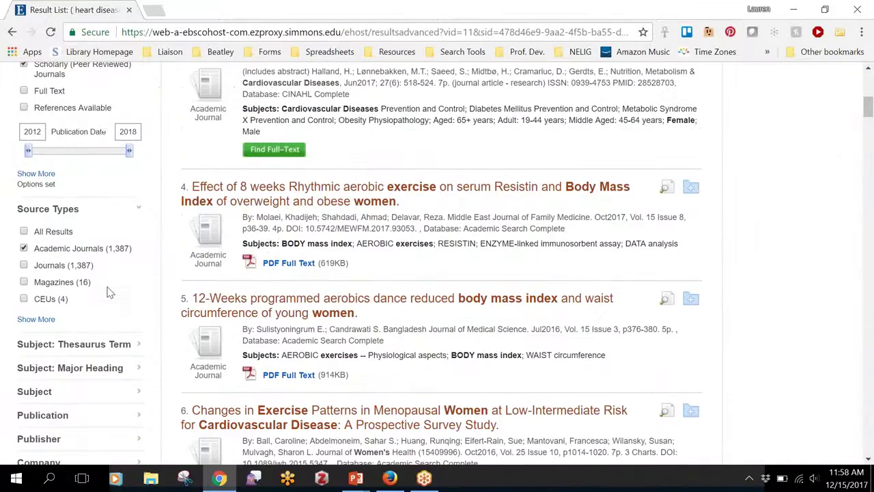
scroll(108, 293, down, 3)
click(56, 274)
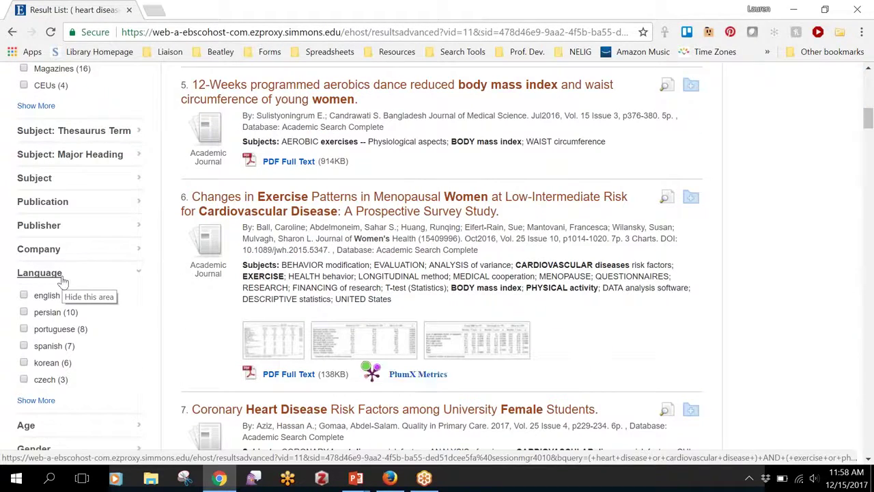
click(24, 295)
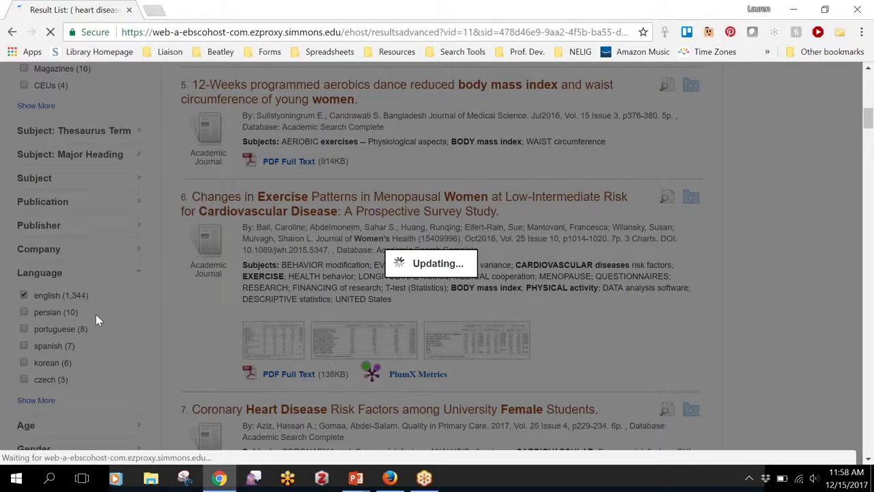
Review the remaining refinement filters, the limiters applied to the current search and the top articles in the narrowed list.
scroll(97, 320, down, 7)
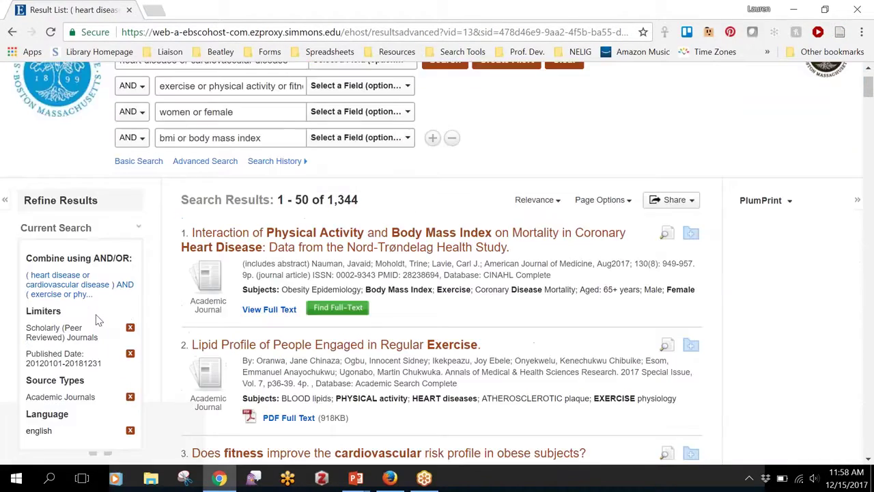
scroll(97, 320, down, 5)
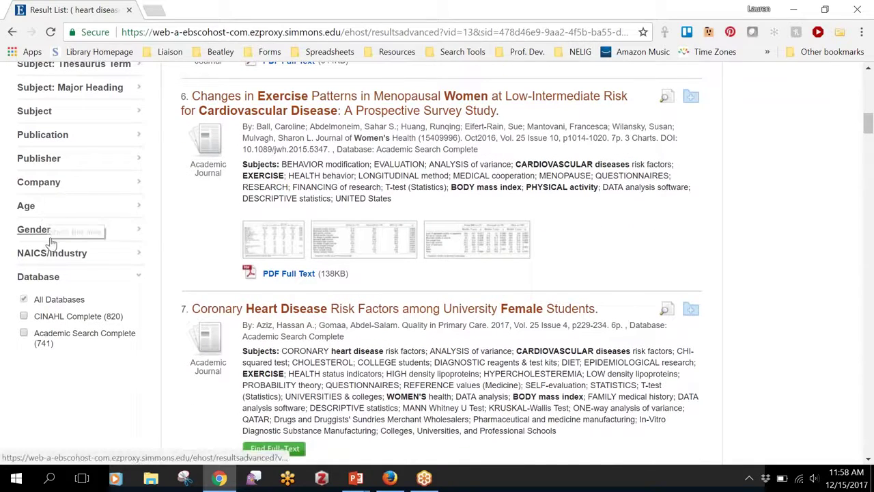
scroll(97, 234, up, 2)
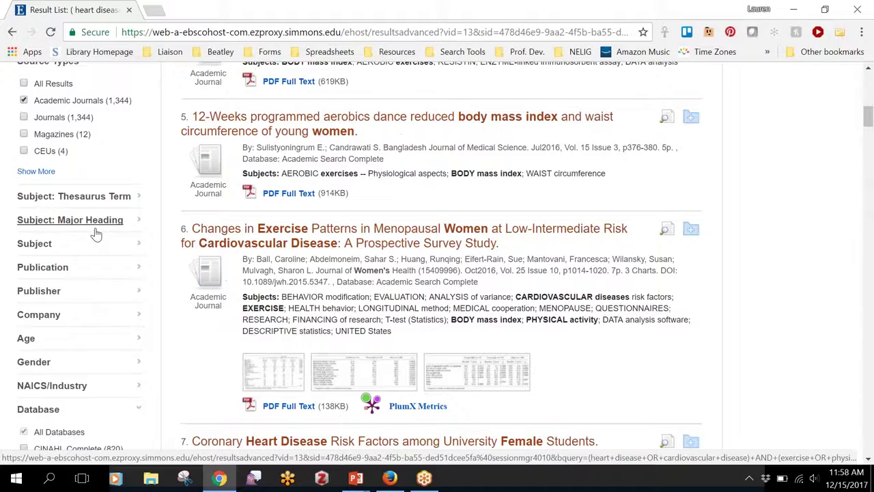
scroll(96, 235, up, 2)
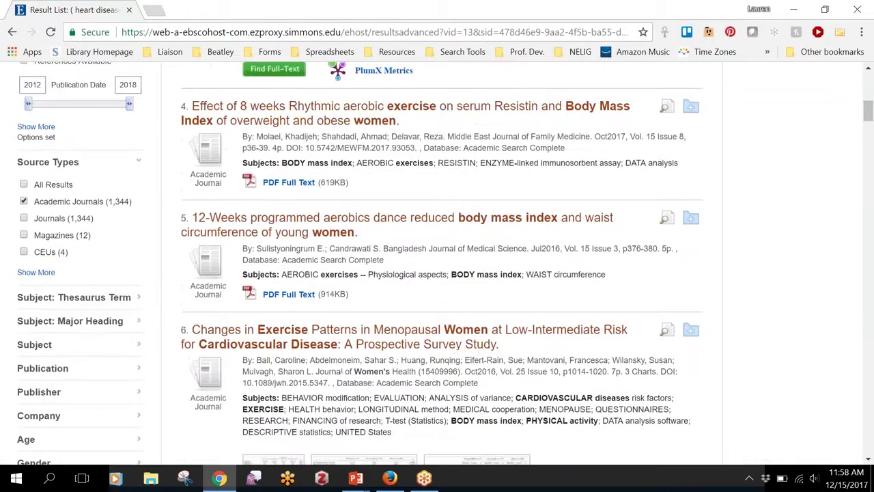
scroll(140, 168, up, 2)
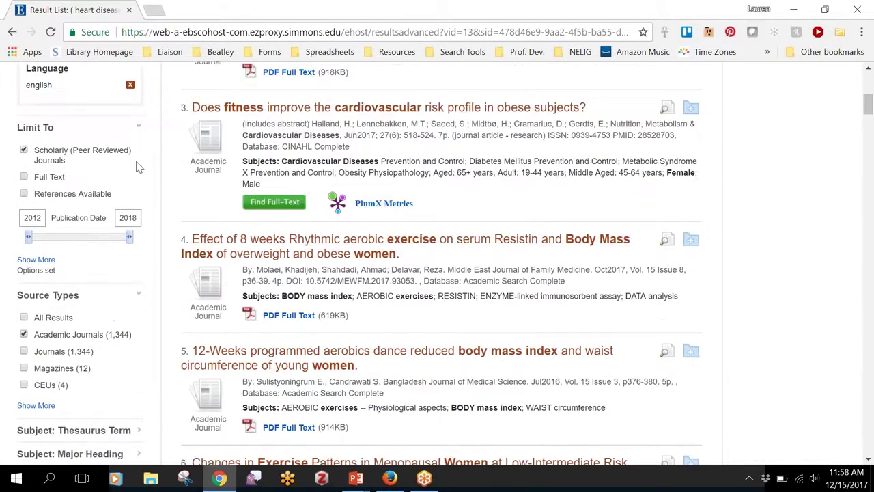
scroll(161, 162, up, 2)
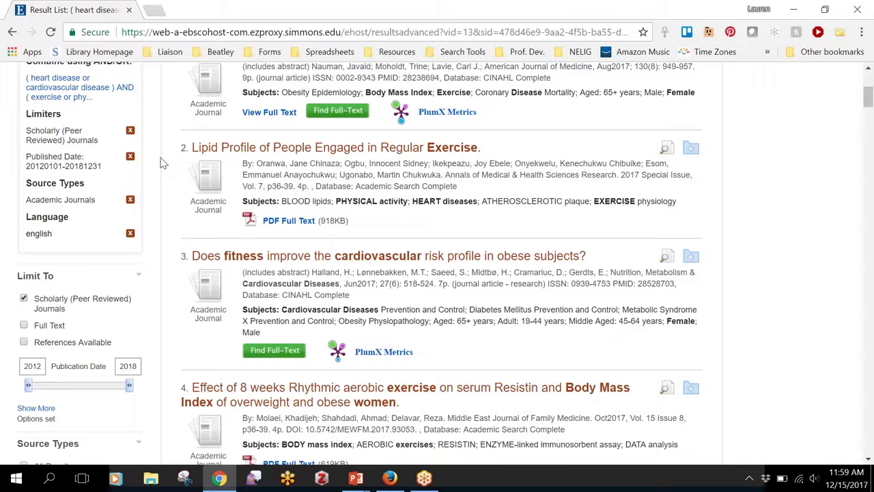
scroll(184, 167, up, 4)
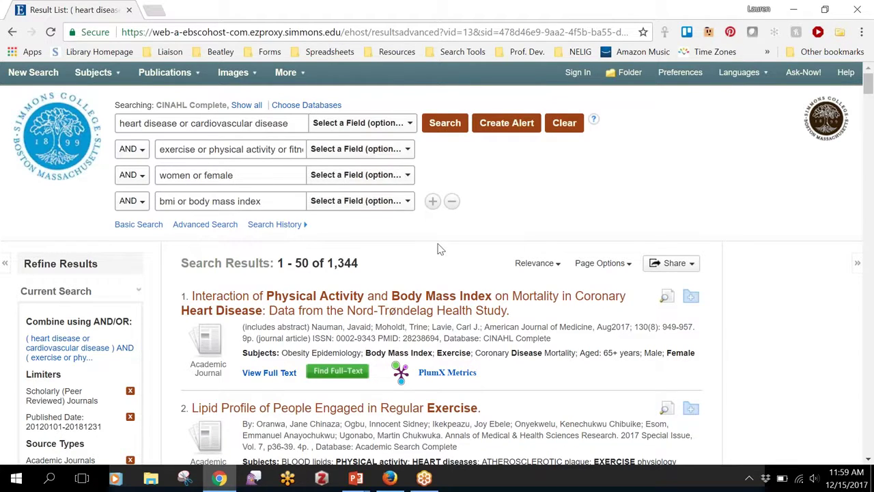
scroll(440, 249, down, 2)
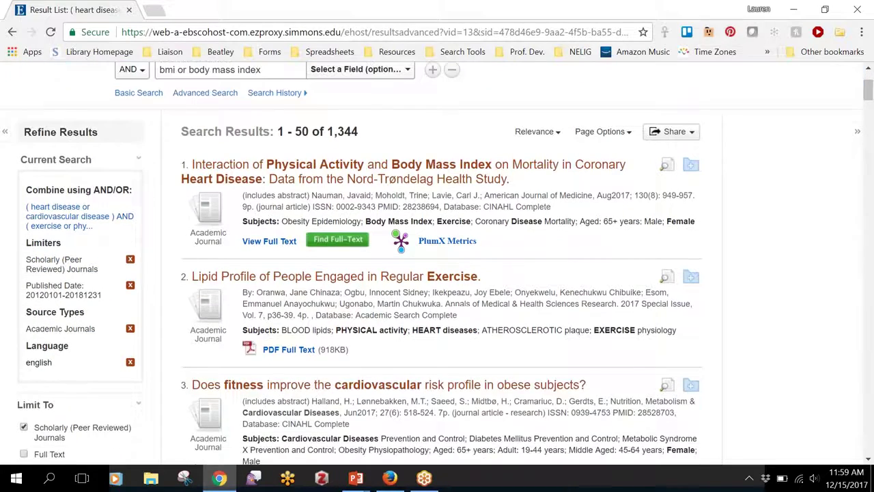
scroll(440, 249, down, 1)
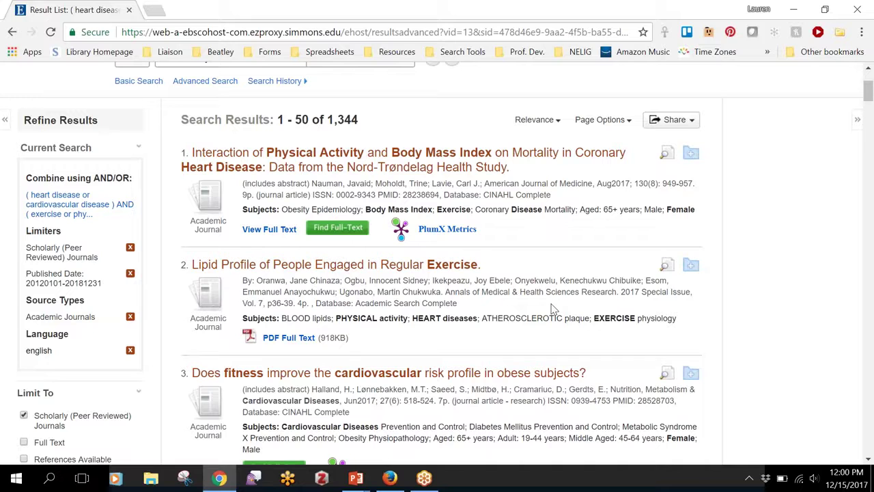
scroll(553, 308, up, 2)
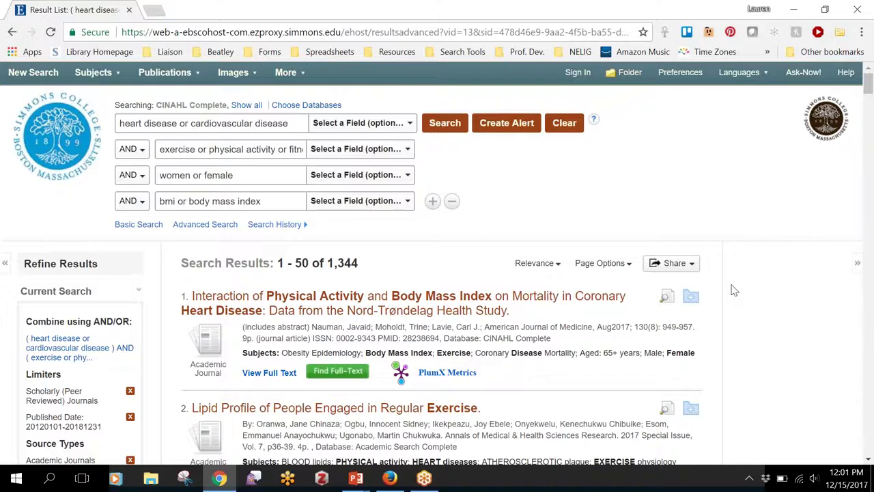
scroll(733, 290, down, 2)
scroll(734, 290, up, 2)
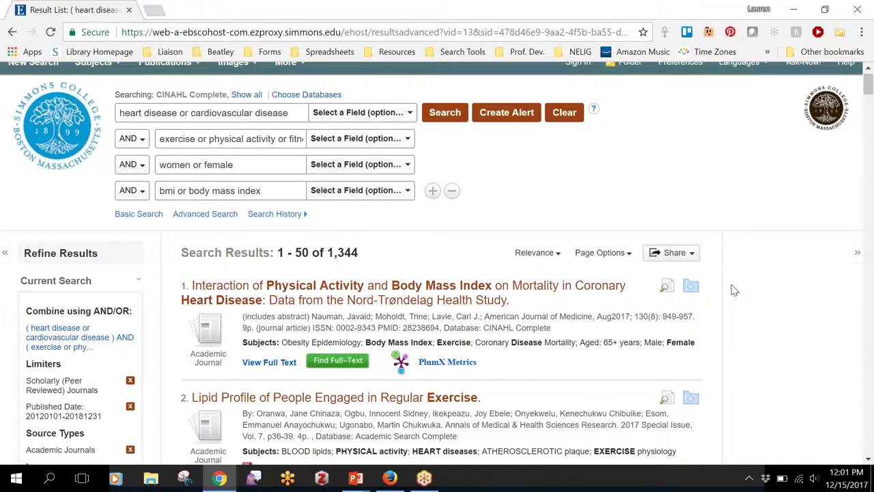